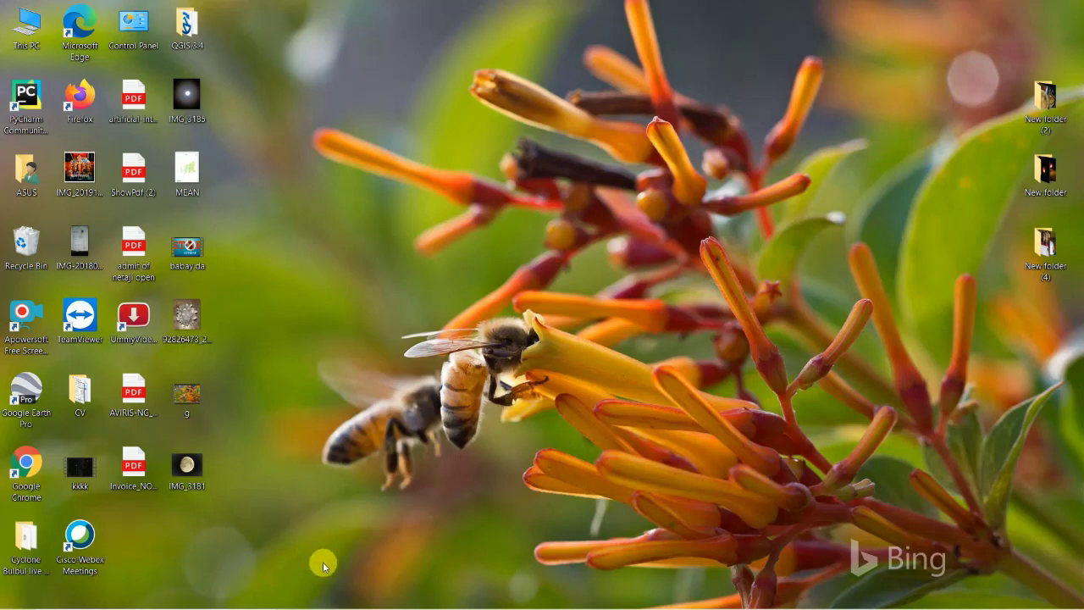
Bring ArcMap forward and turn on the Extract_img36 raster layer so it draws on the map
mouse_move(462, 604)
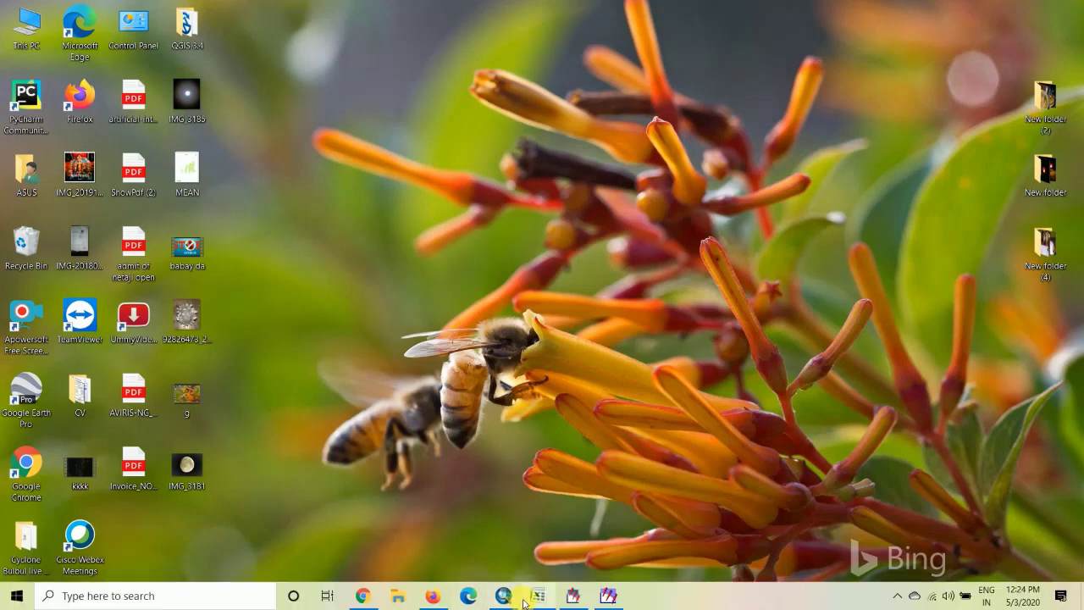
left_click(496, 597)
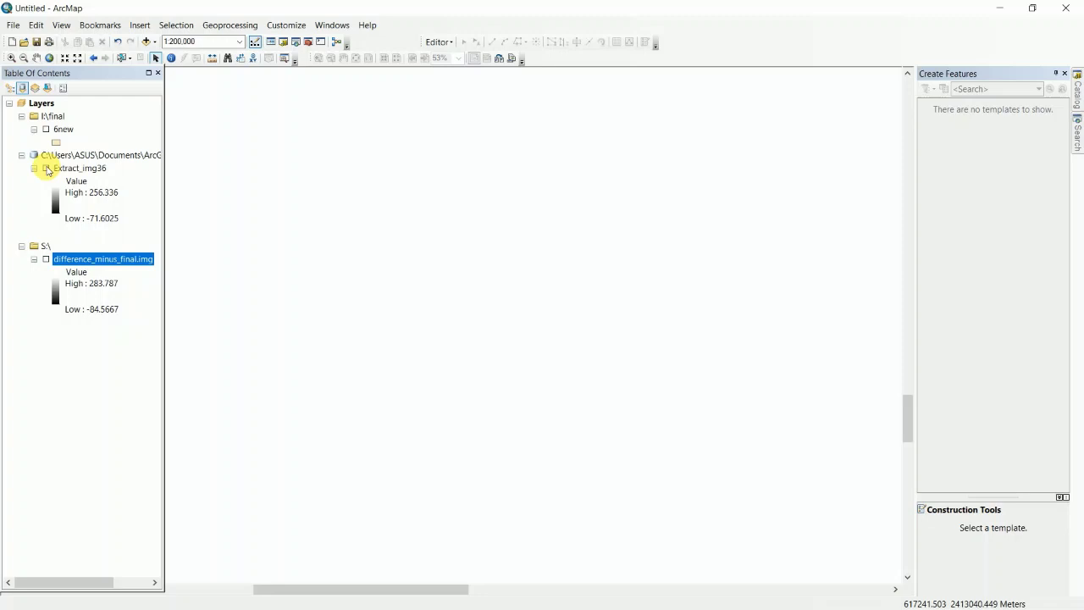
left_click(47, 168)
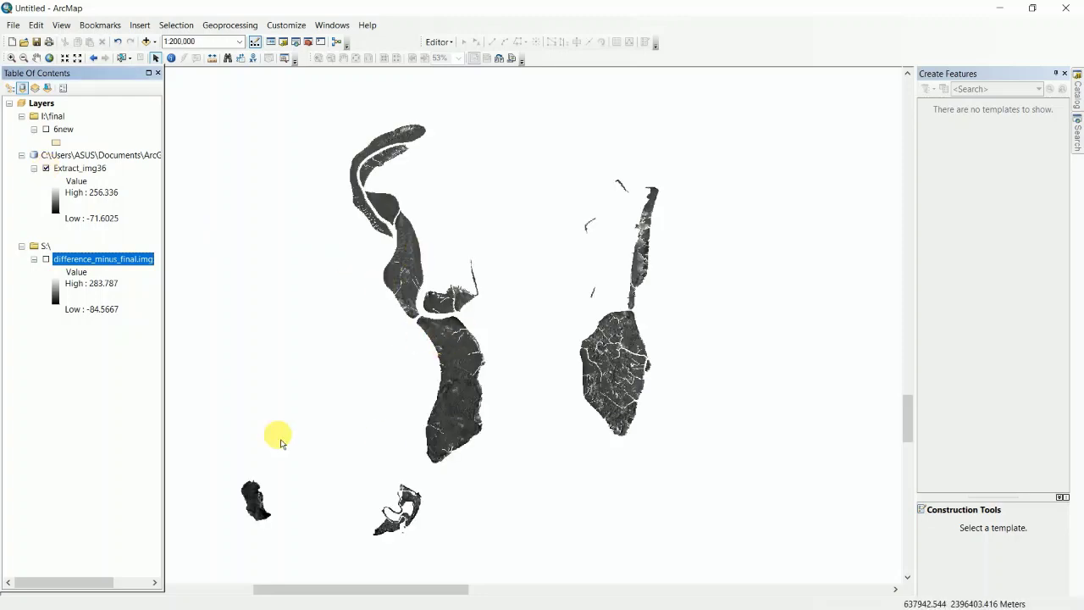
left_click(85, 168)
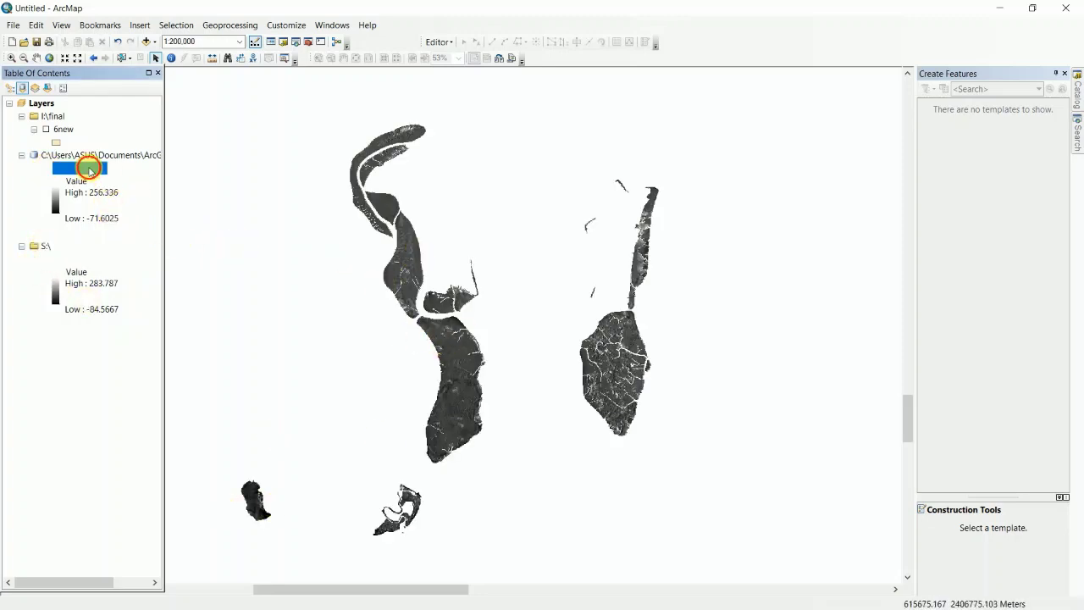
left_click(91, 193)
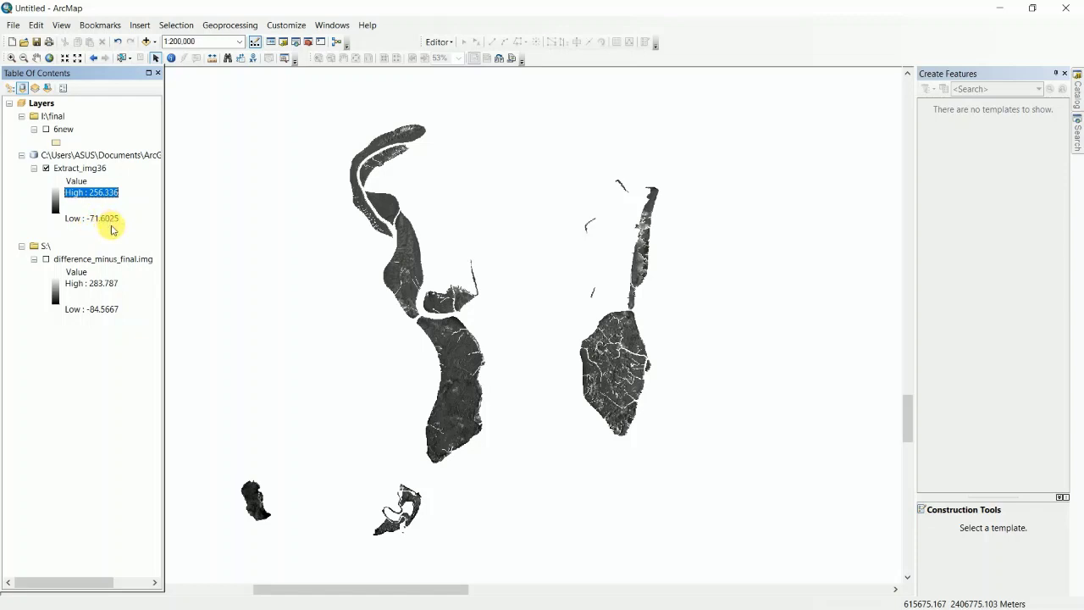
left_click(77, 168)
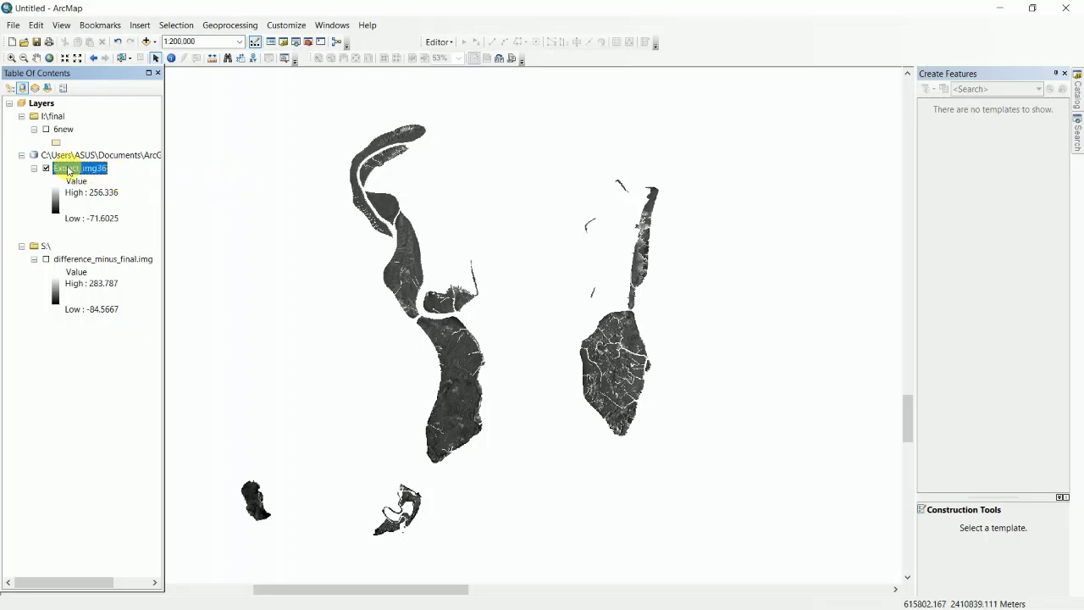
Open Extract_img36's Layer Properties on the Symbology tab showing the Stretched renderer
right_click(68, 168)
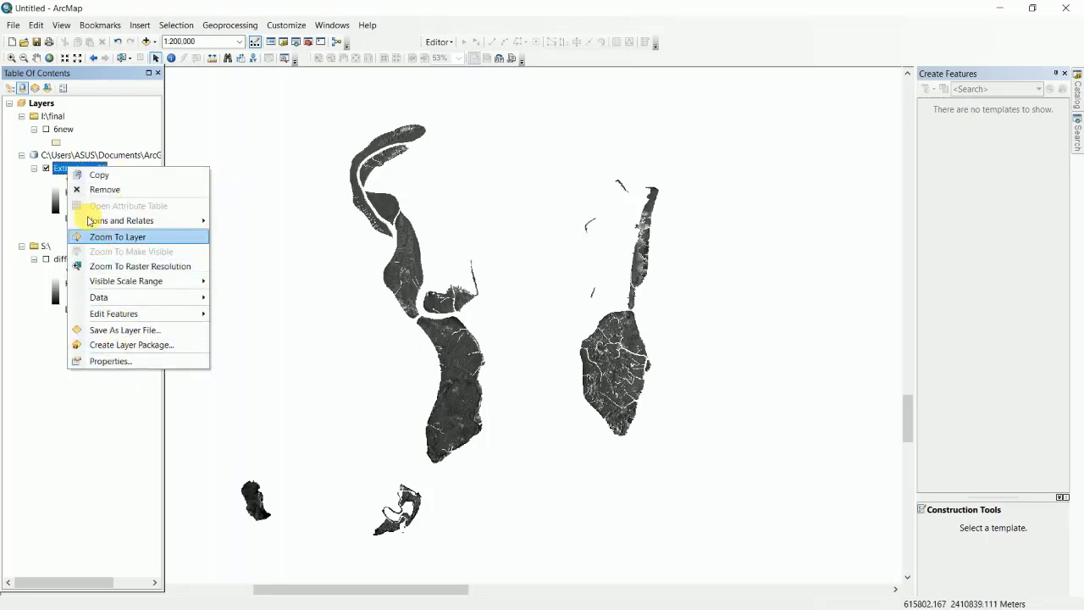
left_click(111, 361)
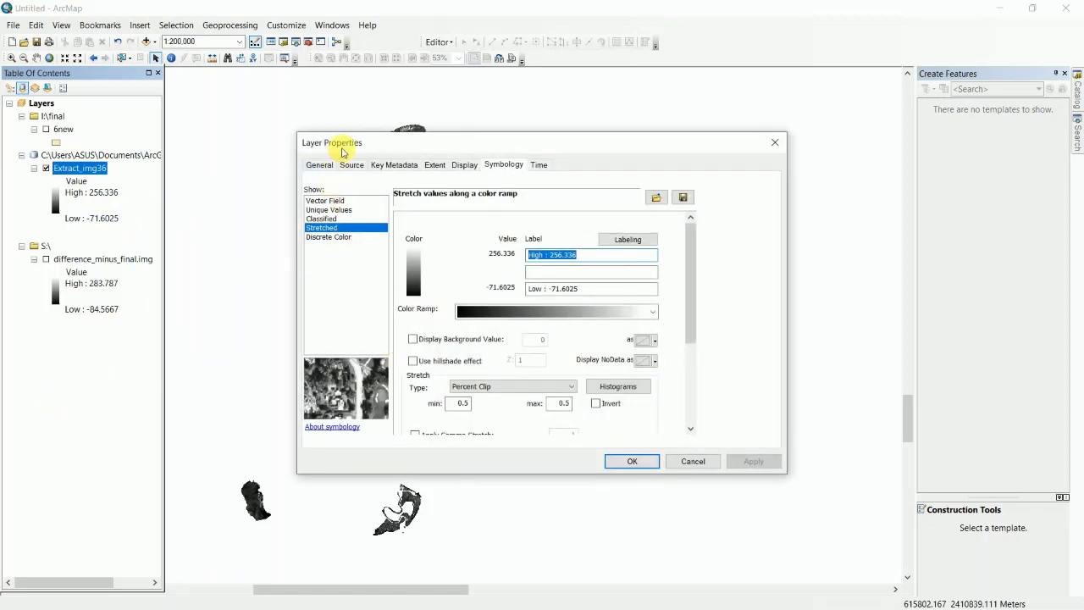
left_click_drag(365, 136, 352, 105)
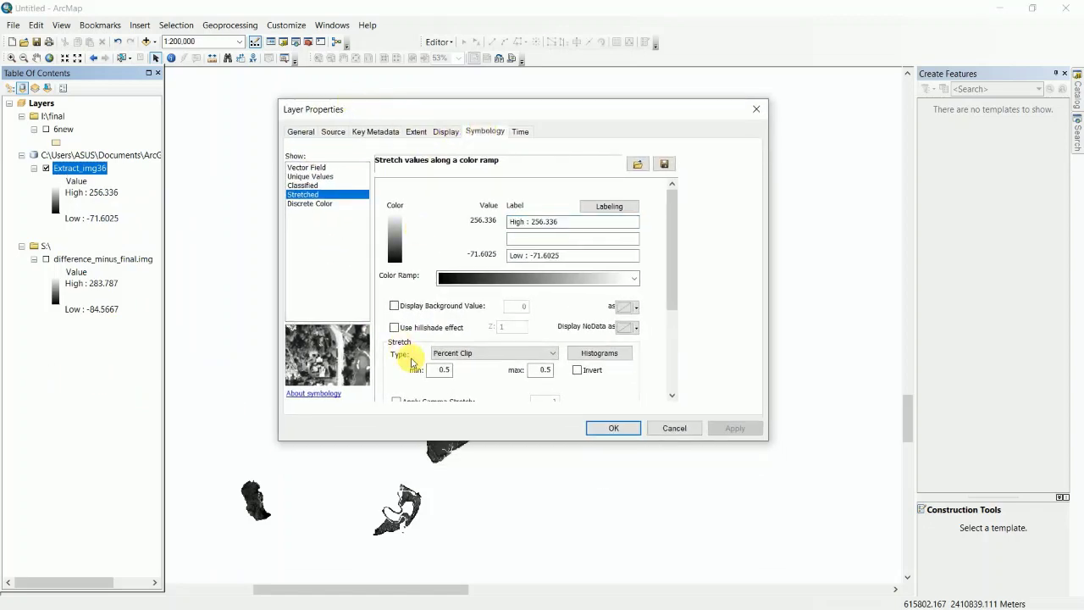
left_click_drag(513, 222, 418, 231)
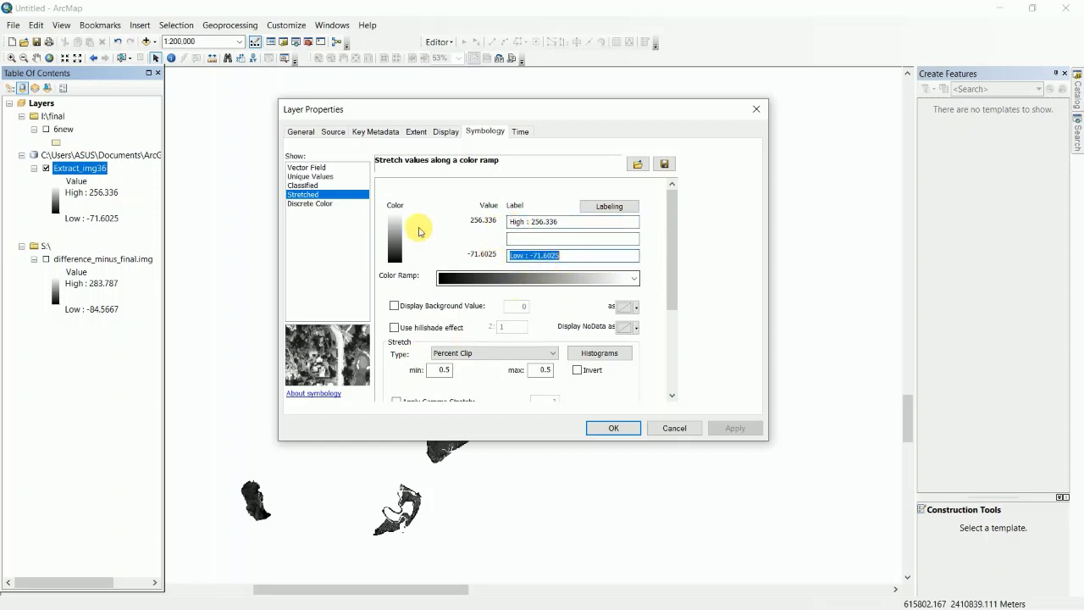
Switch Extract_img36 to a Classified renderer with 7 Natural Breaks classes and apply it
left_click(302, 185)
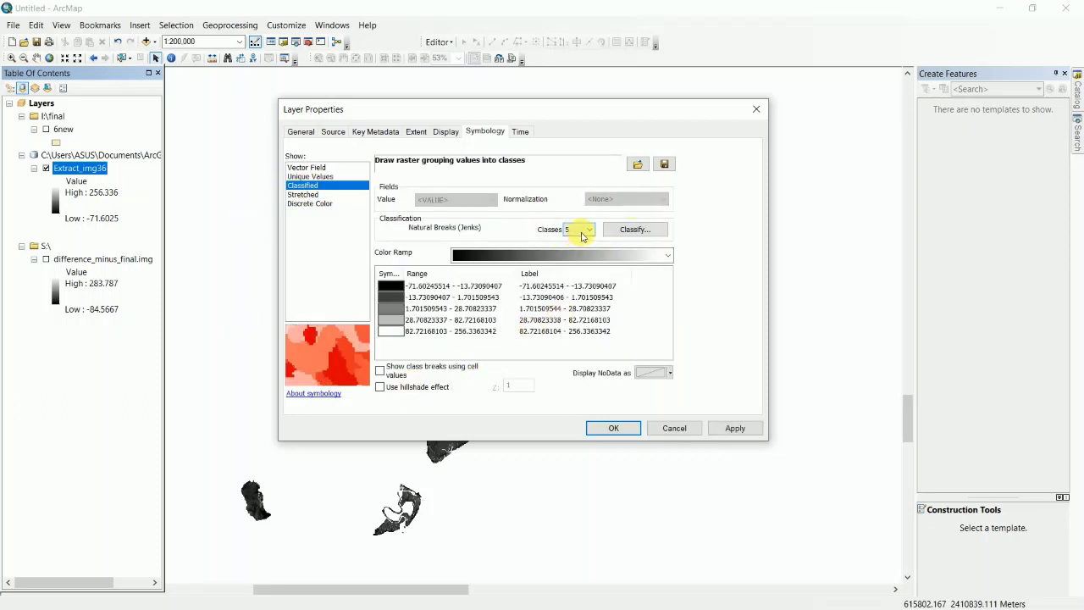
left_click(582, 230)
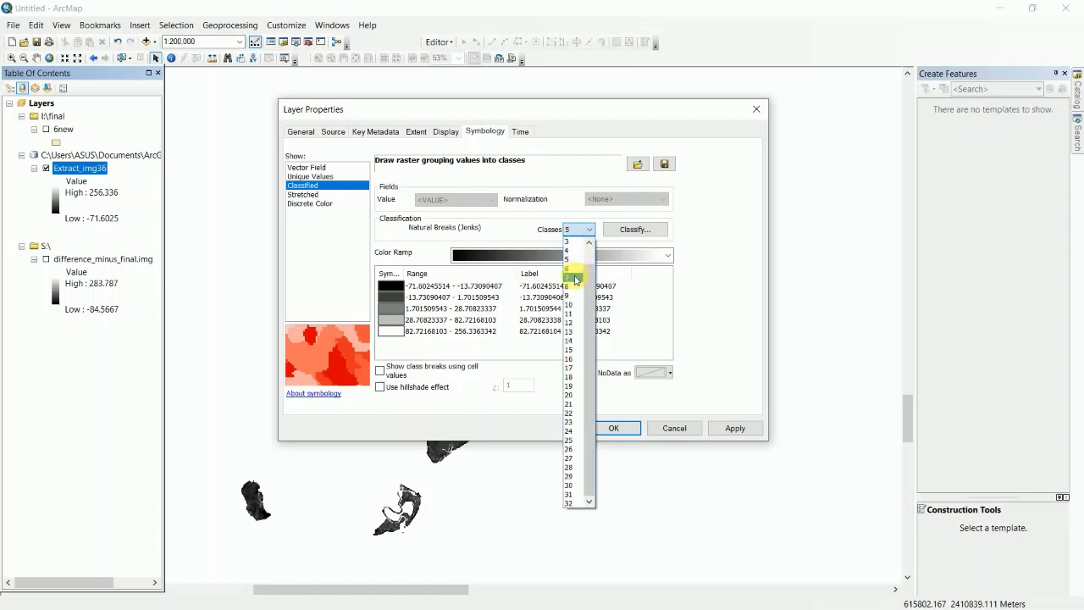
left_click(574, 278)
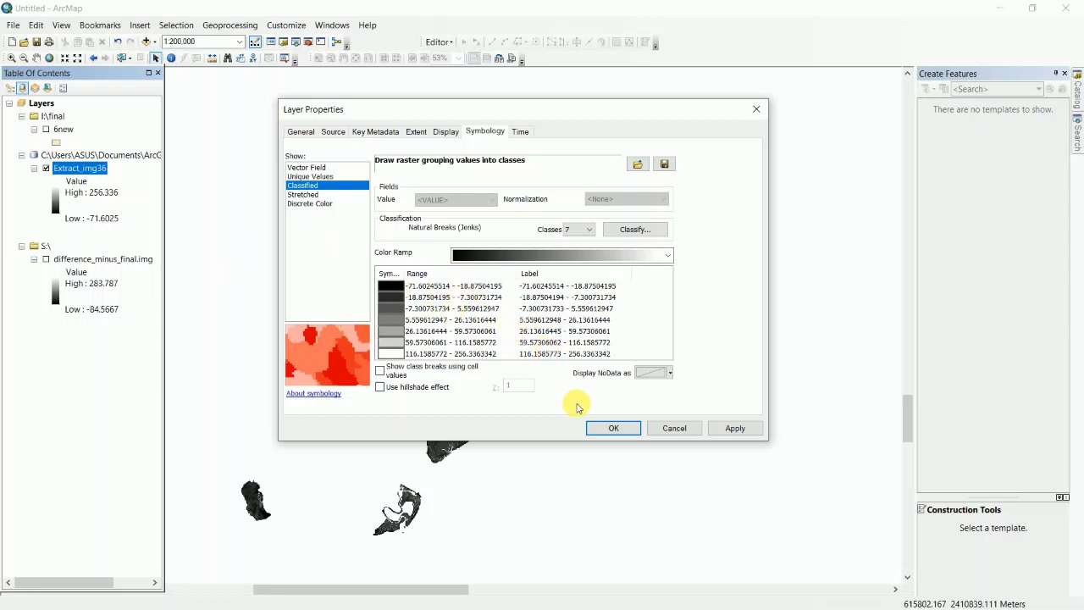
left_click(734, 428)
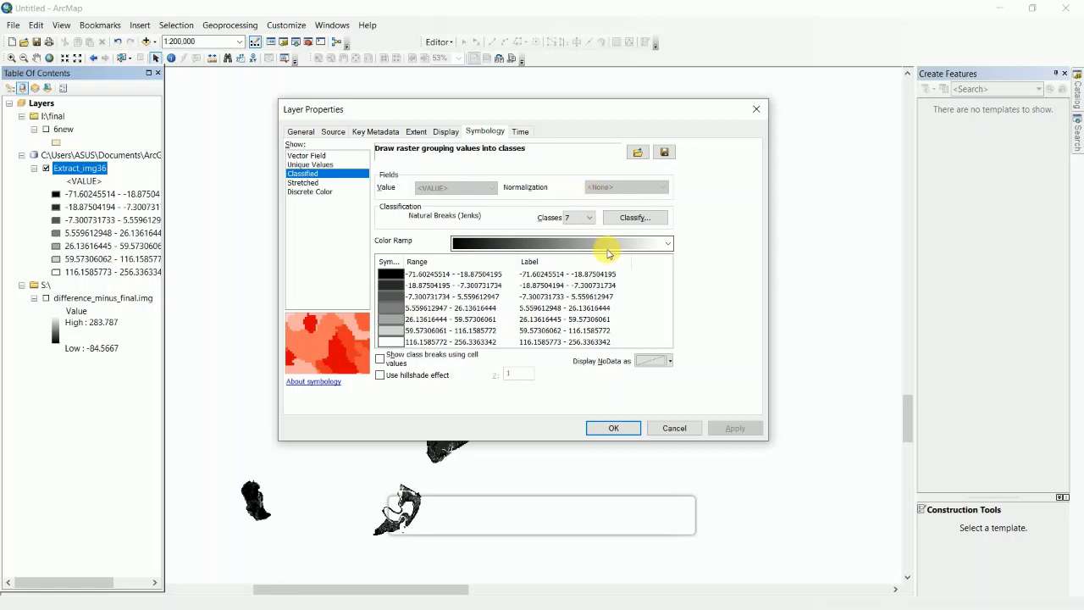
Enter the first five class breaks: -40, -30, -20, -10 and -0.001
left_click(642, 222)
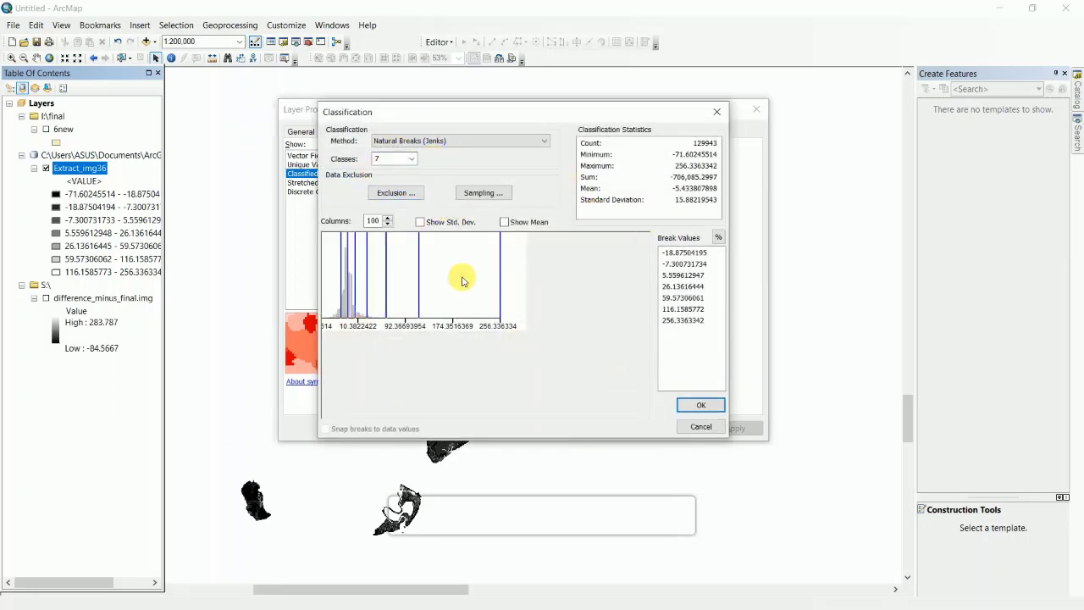
left_click(682, 252)
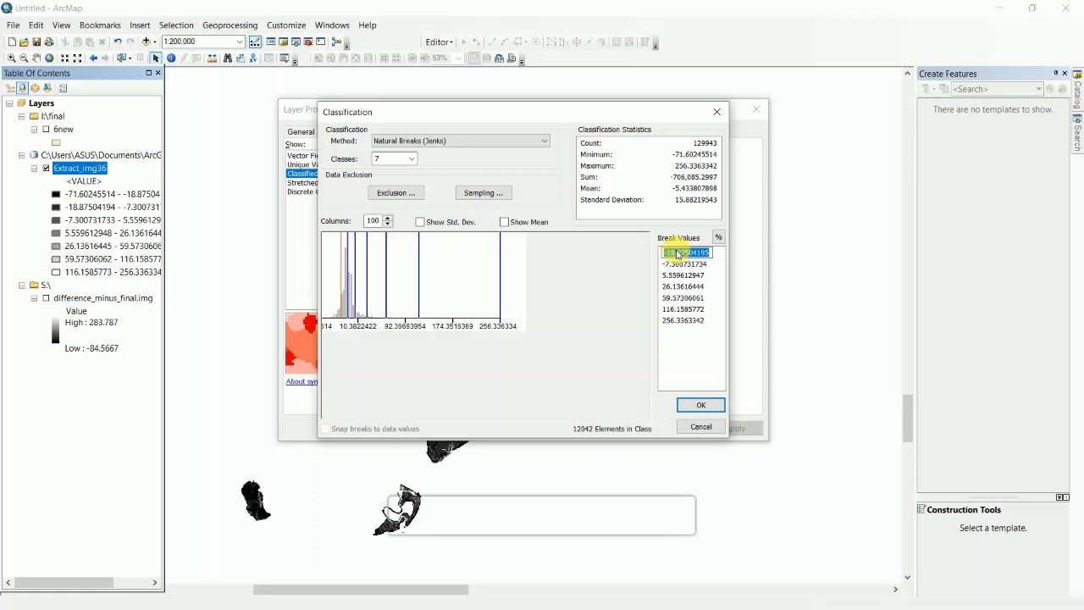
type("-40")
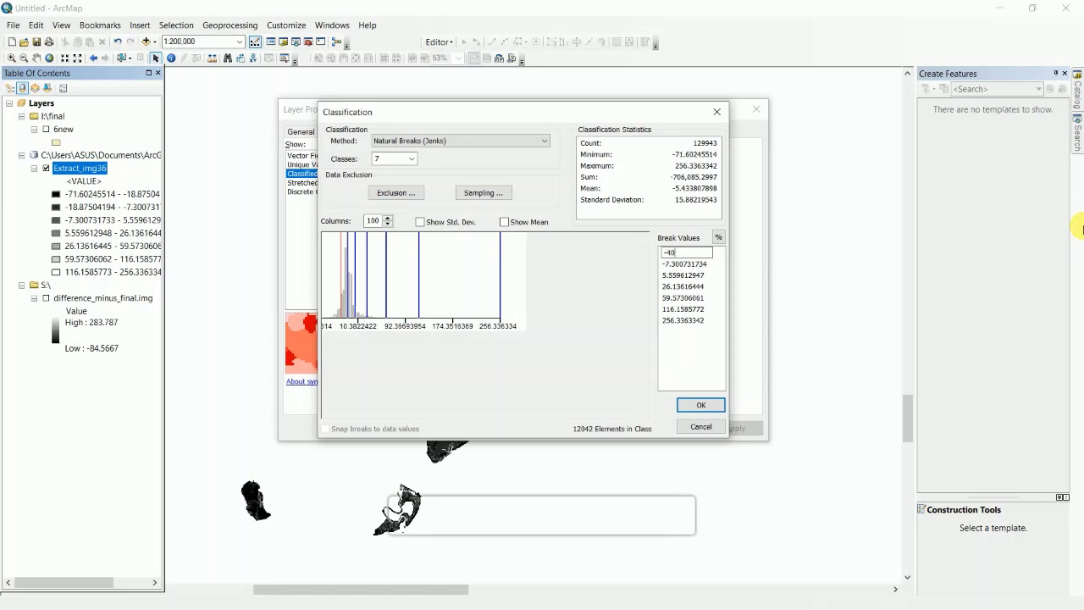
key("Return")
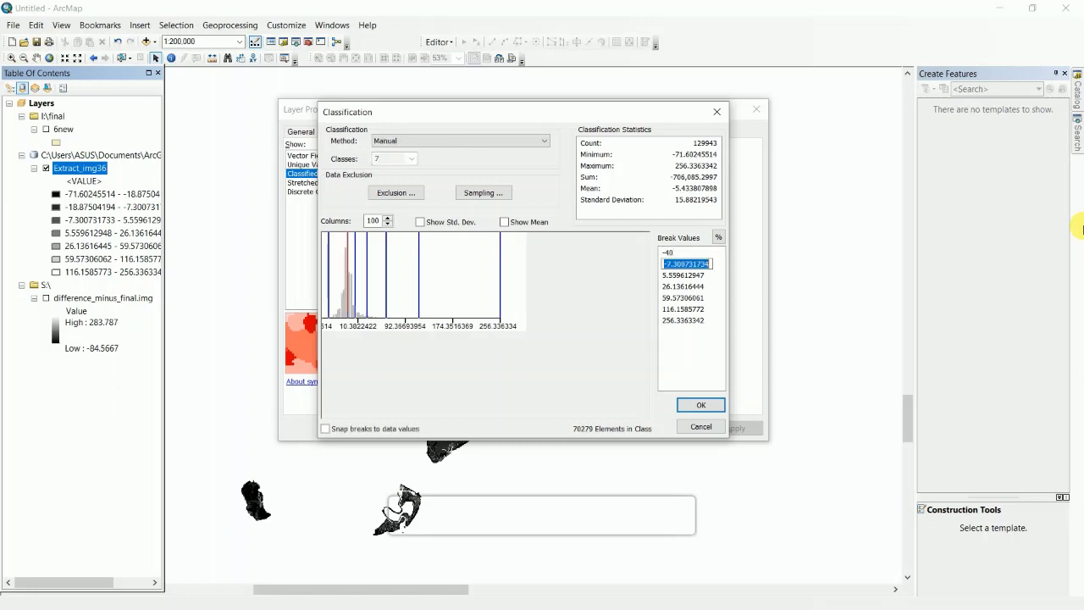
type("-30")
key("Return")
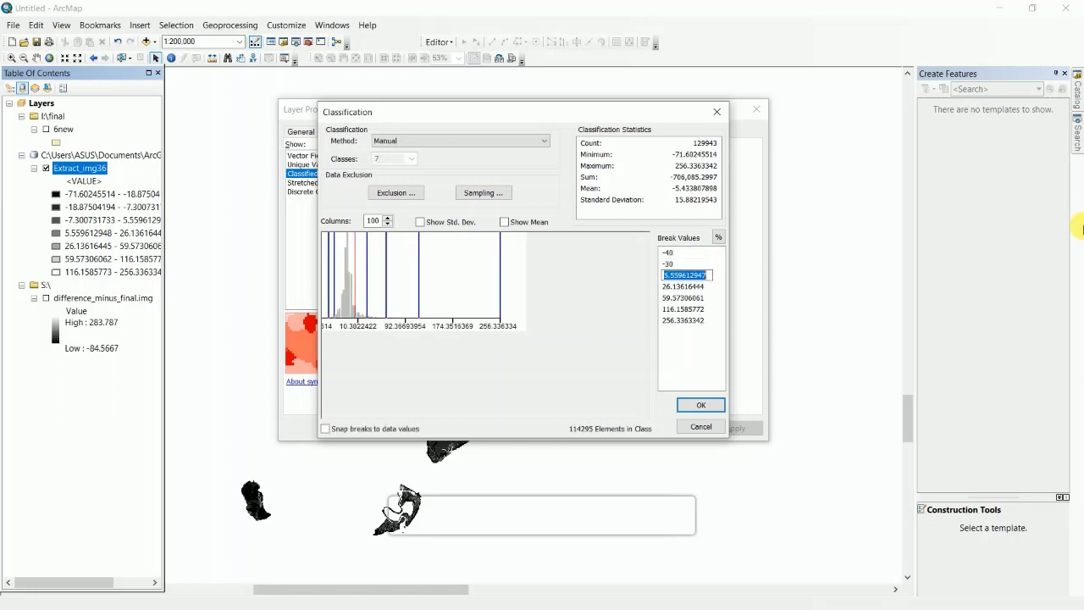
type("-20")
key("Return")
type("-")
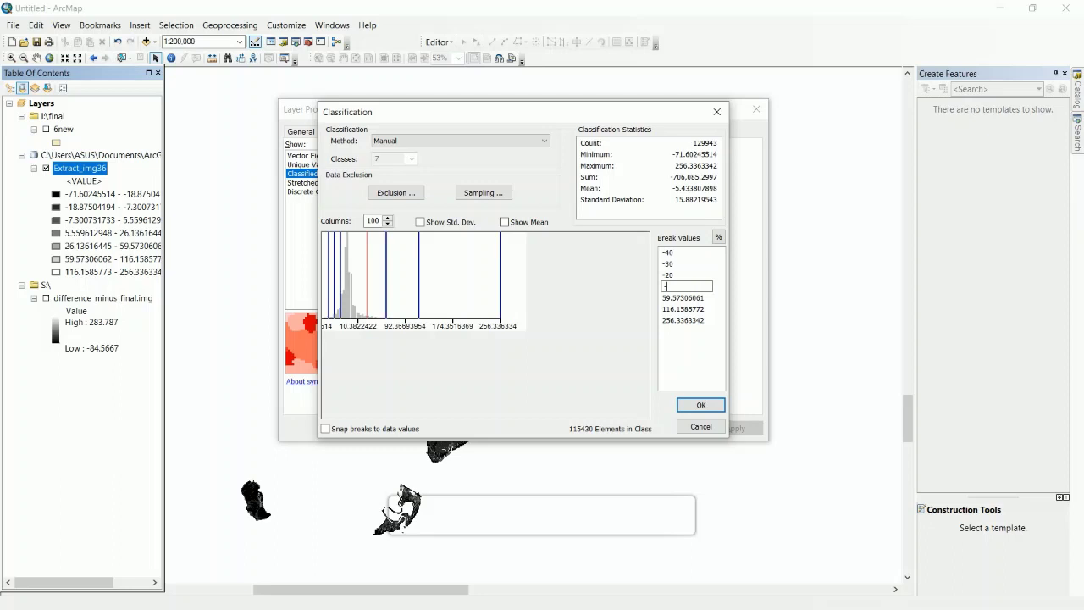
type("10")
key("Return")
type("-0.00")
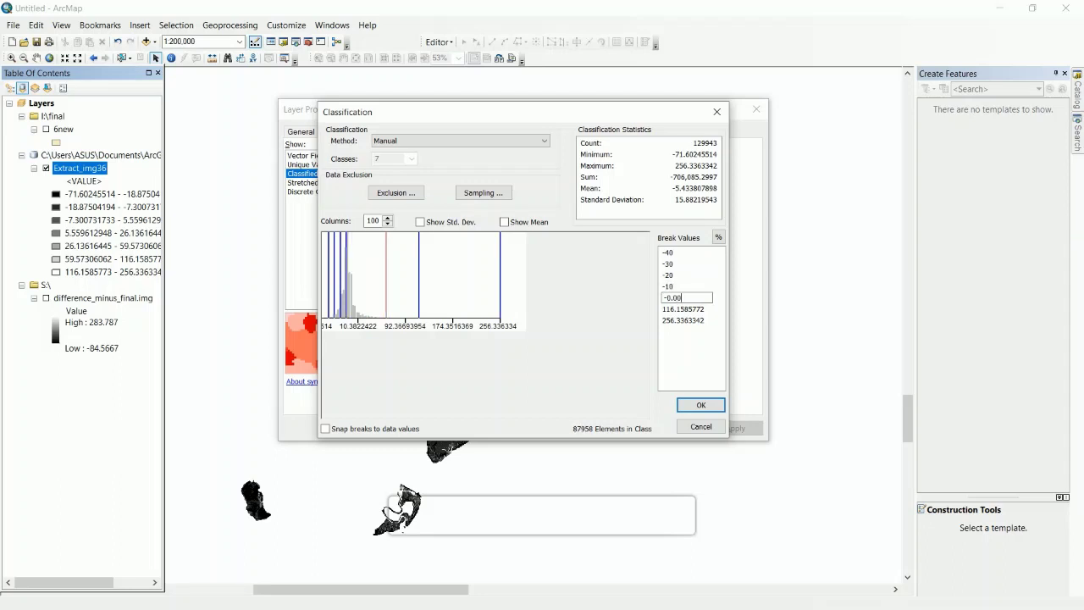
type("1")
key("Return")
Add the 0.001 break, keep the Manual method, and confirm the seven classes
type("0.")
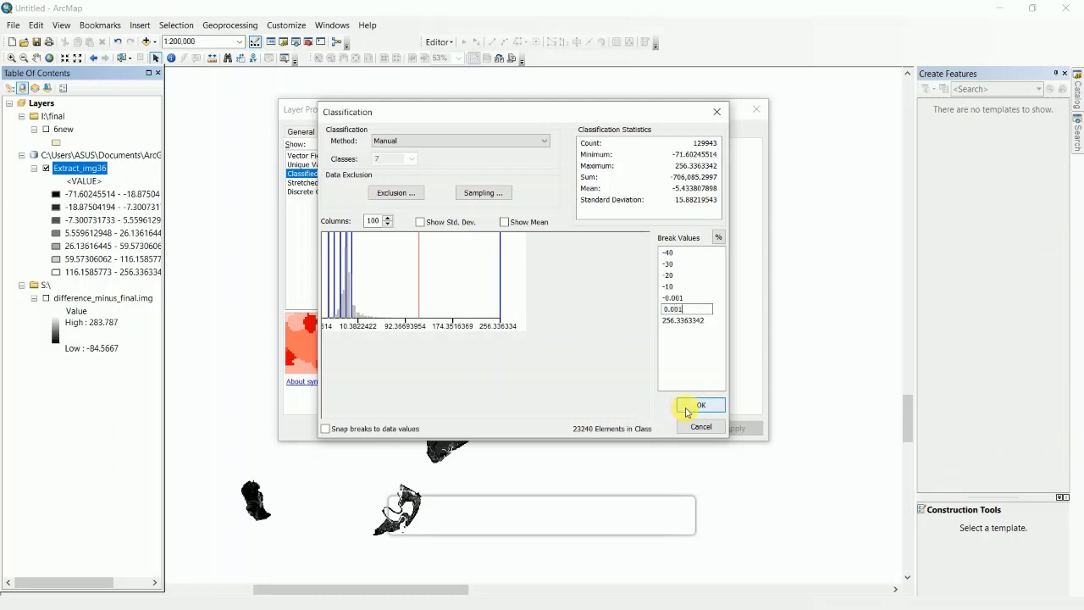
left_click(397, 142)
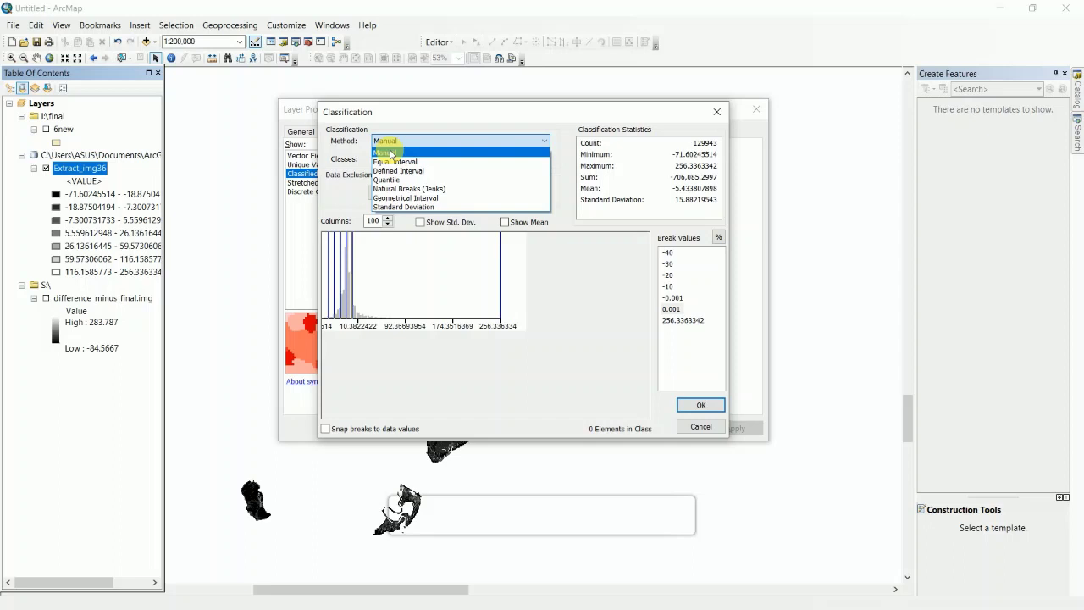
left_click(392, 154)
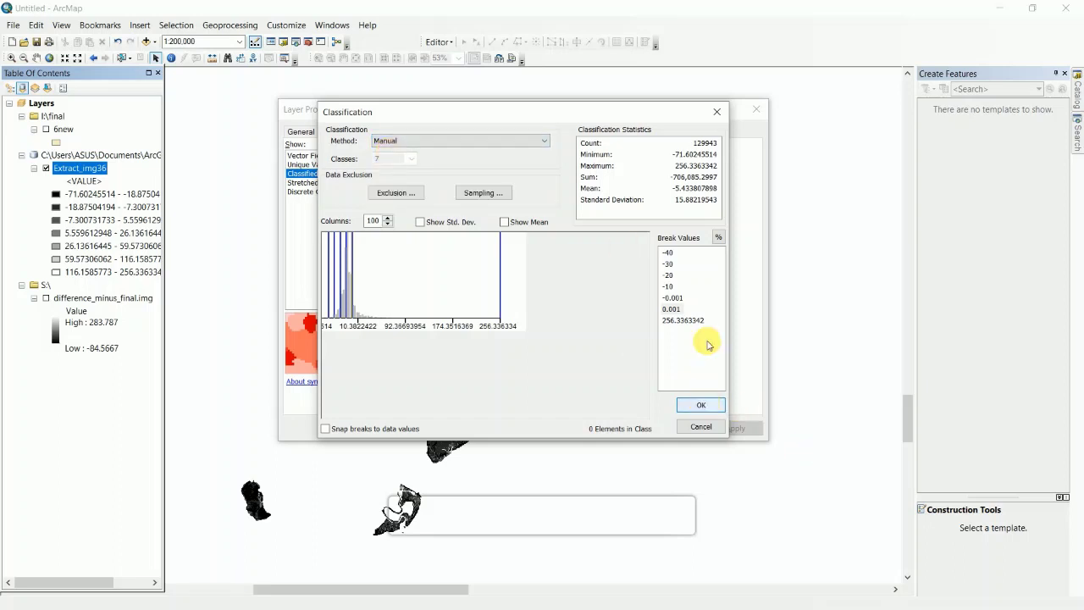
left_click(701, 405)
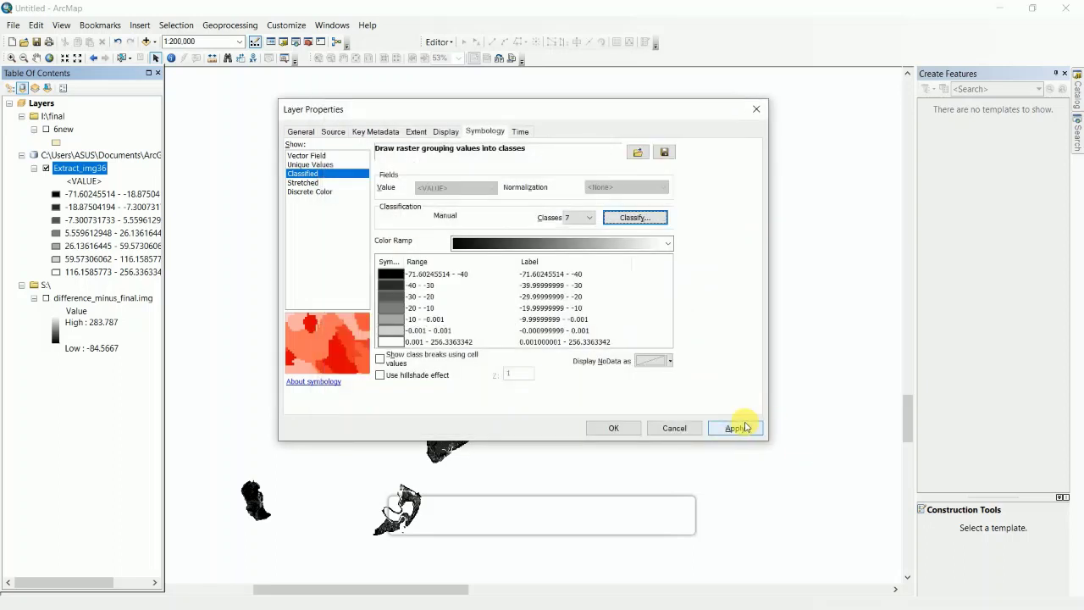
Apply the manual classes and review the ranges from -71.60245514 – -40 through -20 – -10
left_click(739, 427)
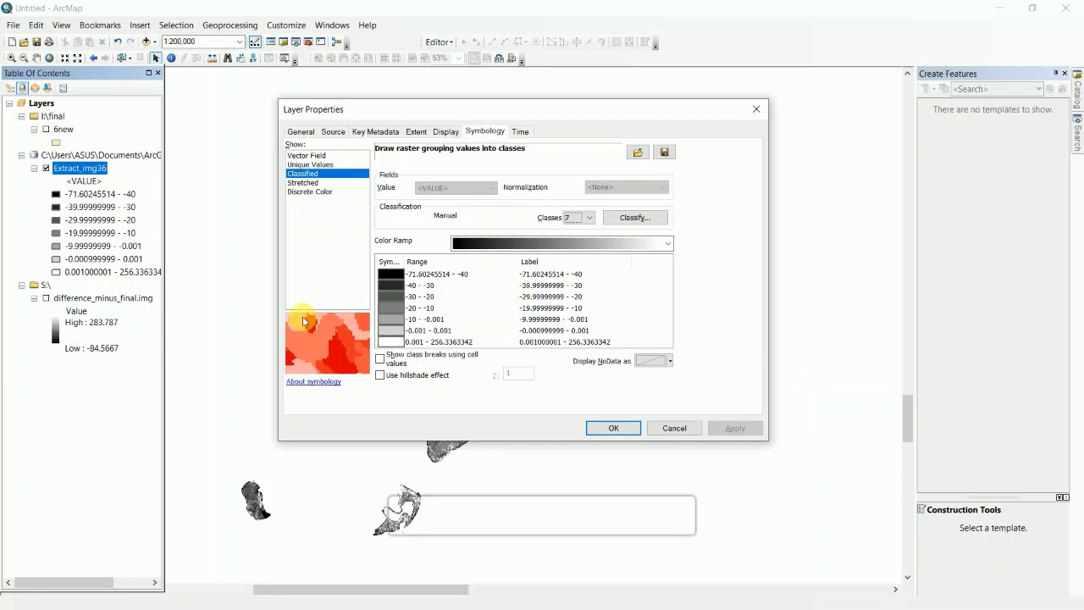
left_click(427, 274)
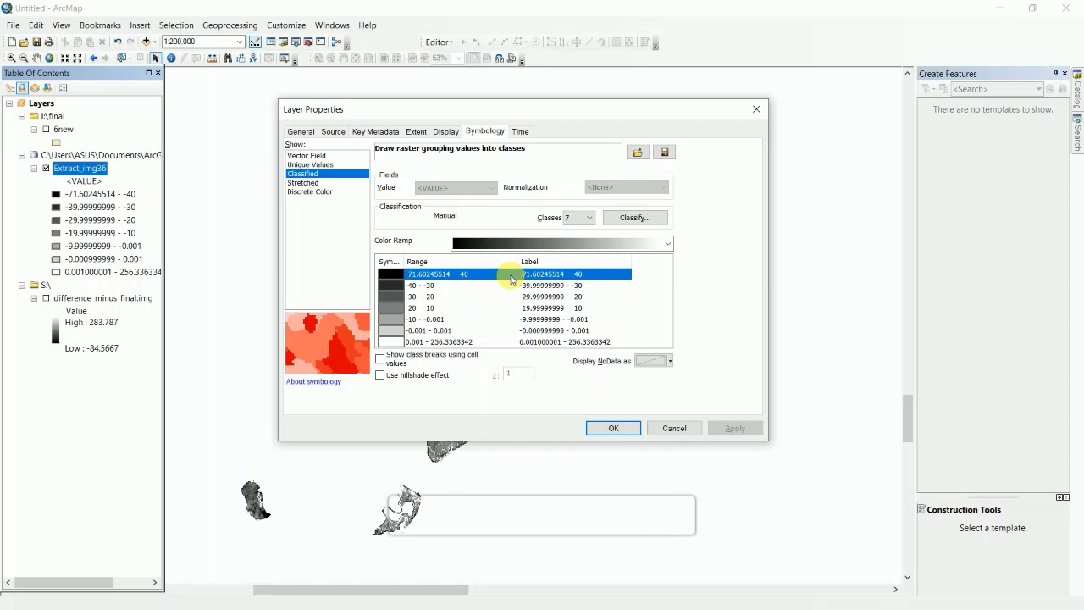
left_click(416, 286)
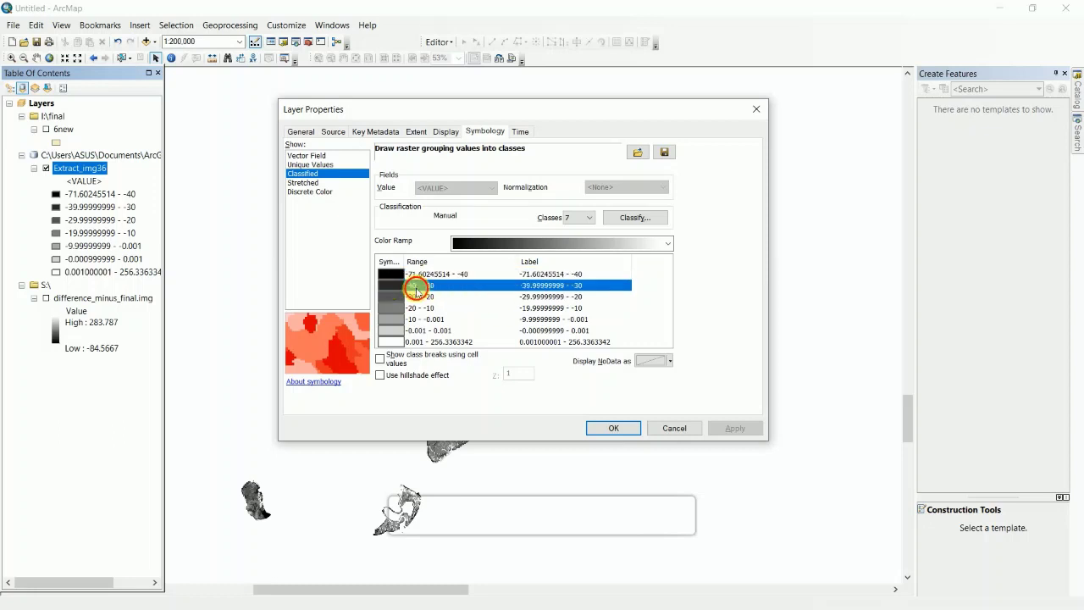
left_click(426, 296)
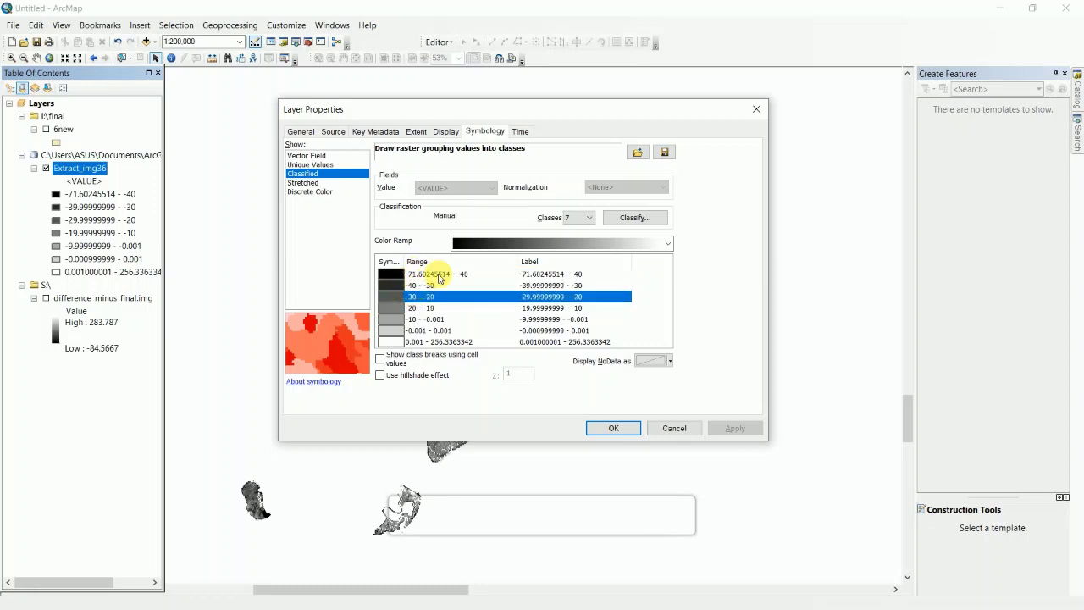
left_click(438, 276)
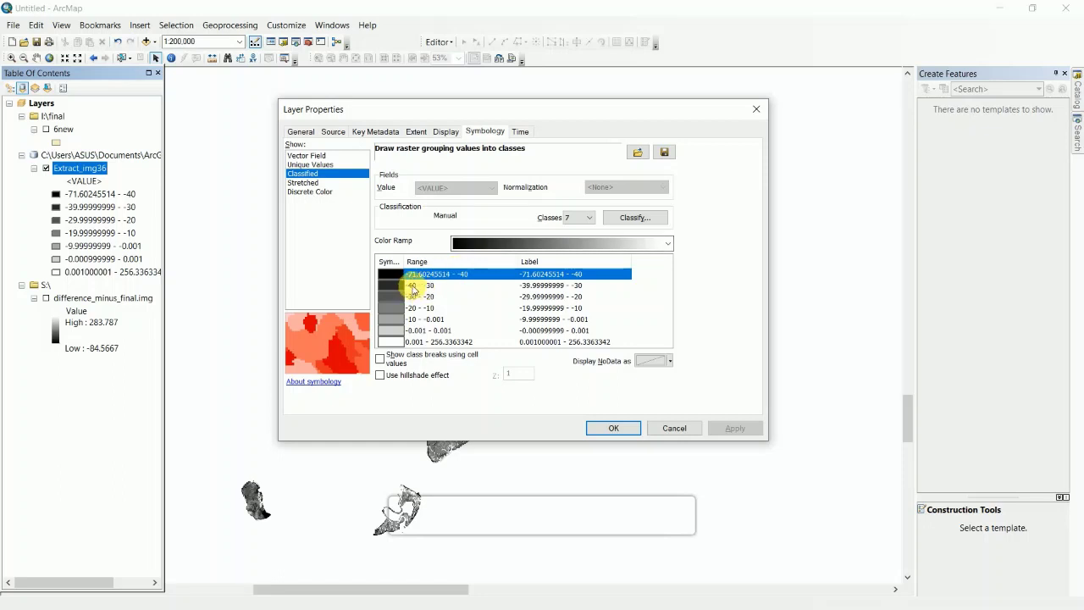
left_click(414, 287)
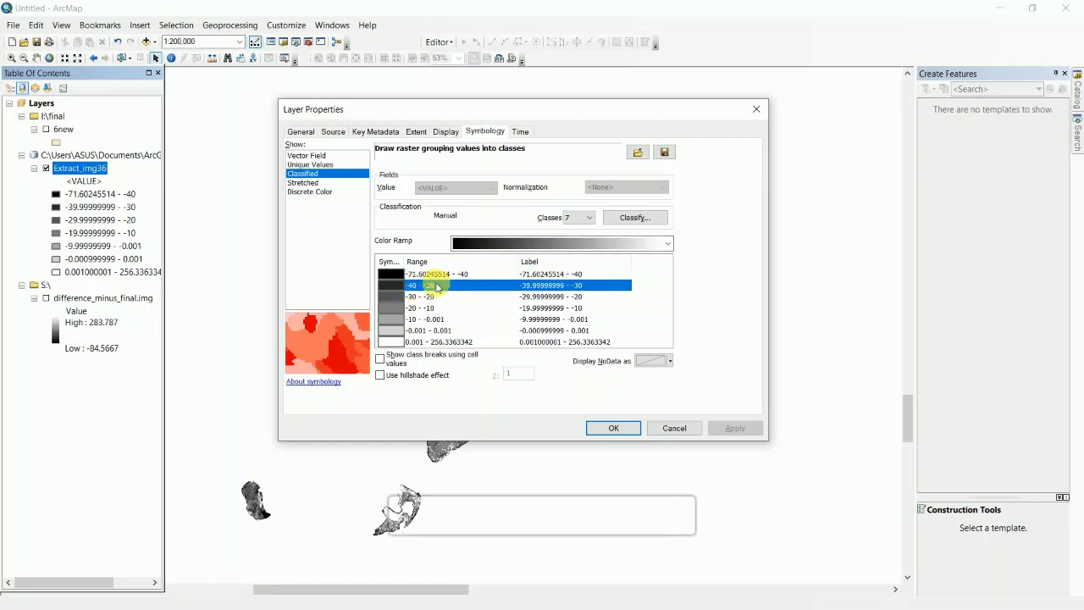
left_click(426, 301)
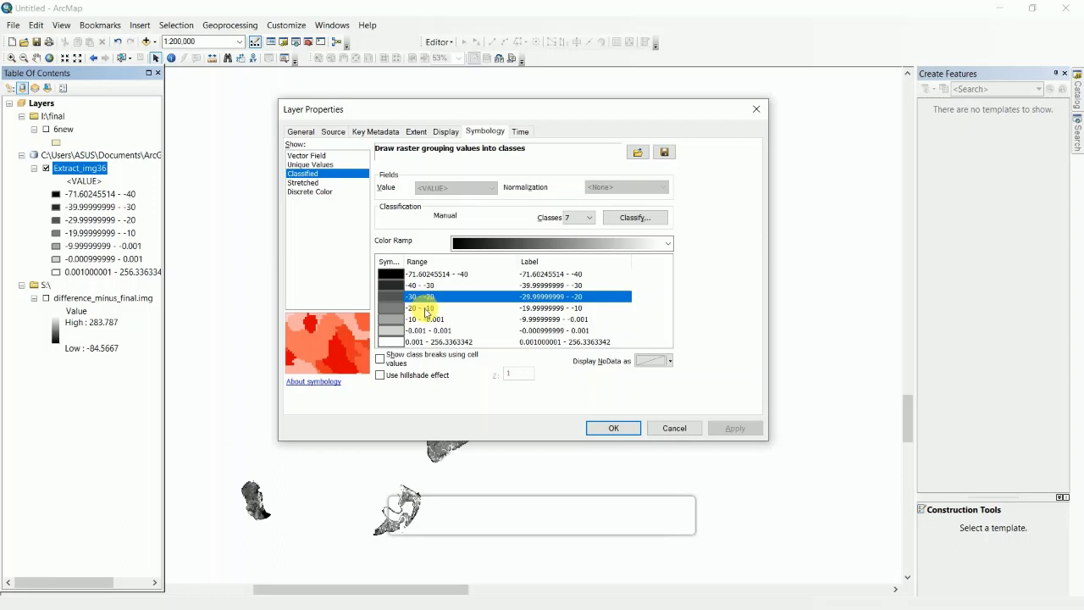
left_click(426, 309)
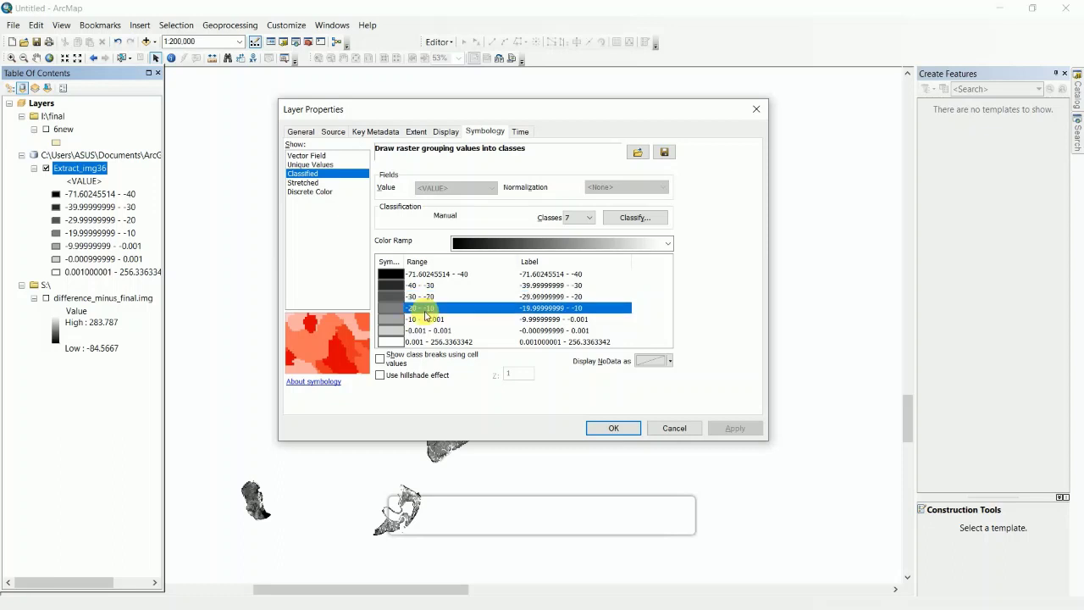
Colour the first four classes dark red, red, red and pale yellow
left_click(400, 275)
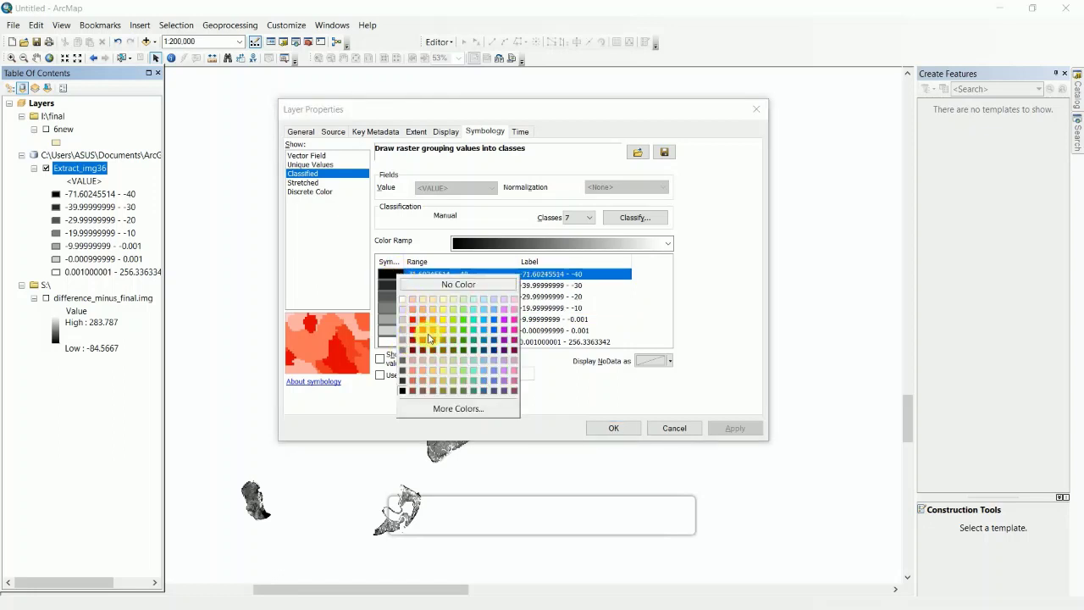
left_click(413, 343)
left_click(391, 286)
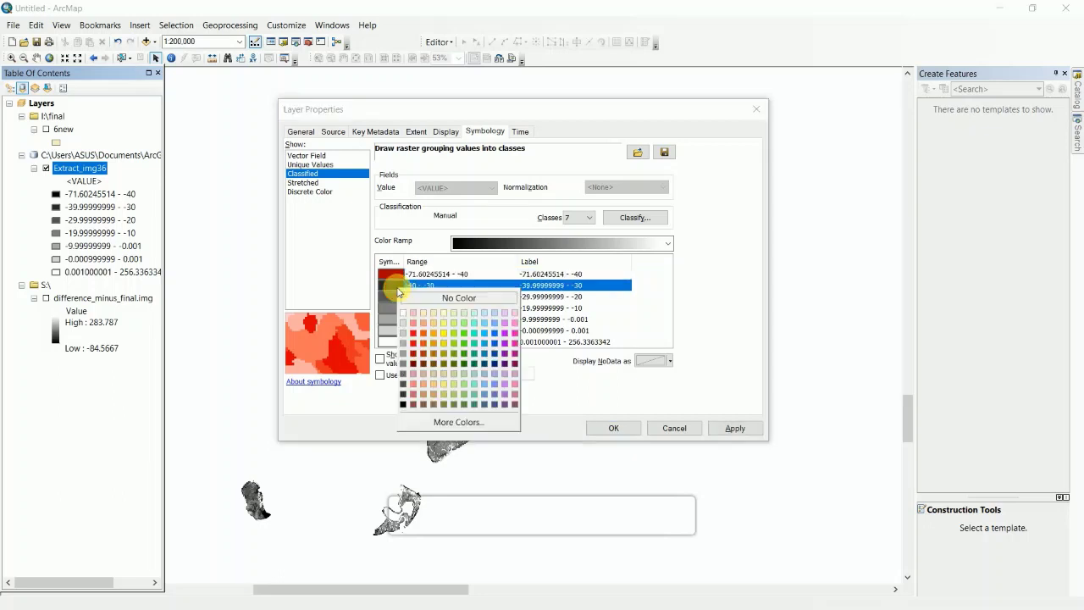
left_click(414, 333)
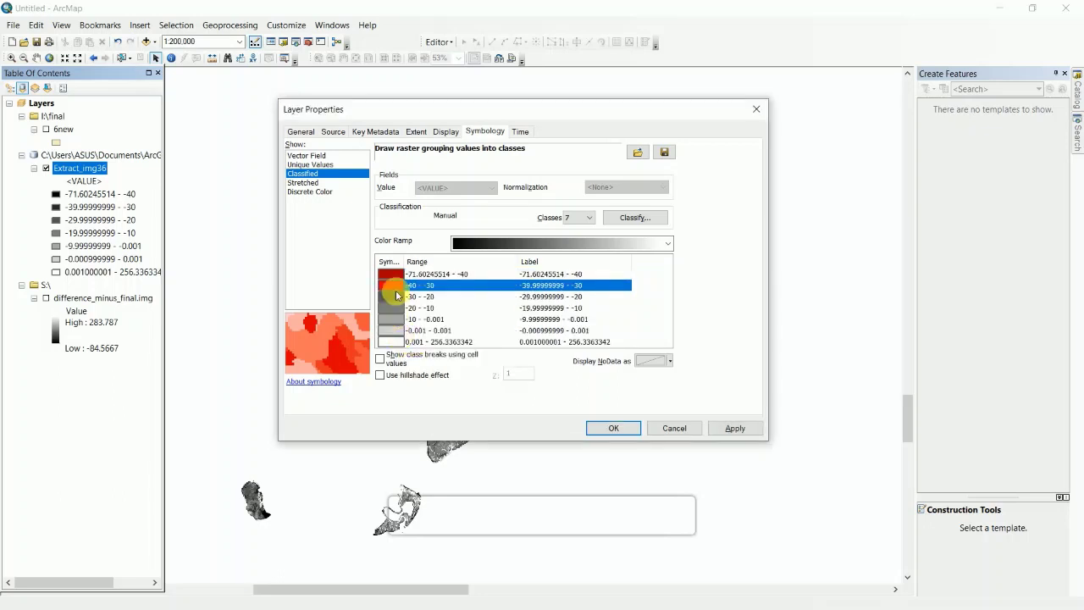
left_click(393, 298)
left_click(410, 352)
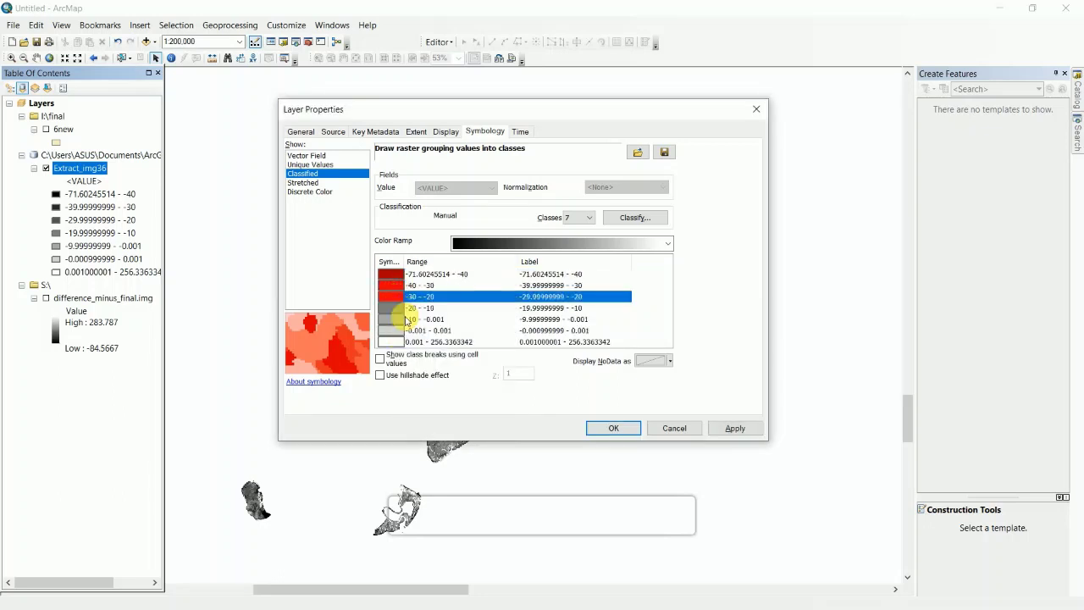
left_click(392, 308)
left_click(429, 347)
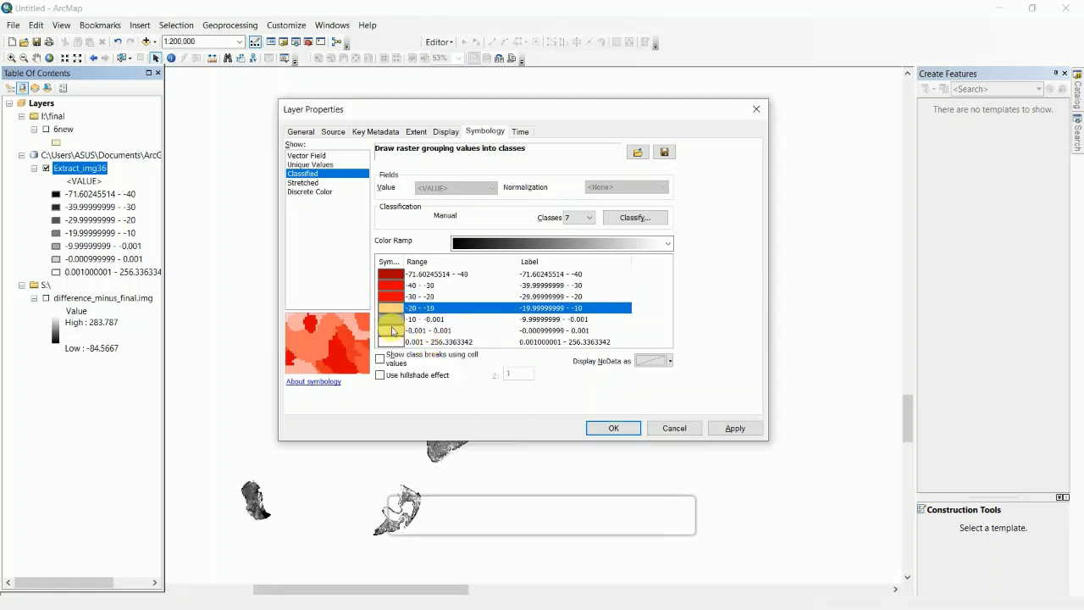
Colour class five green, six No Color, seven green, and apply the colours
left_click(391, 319)
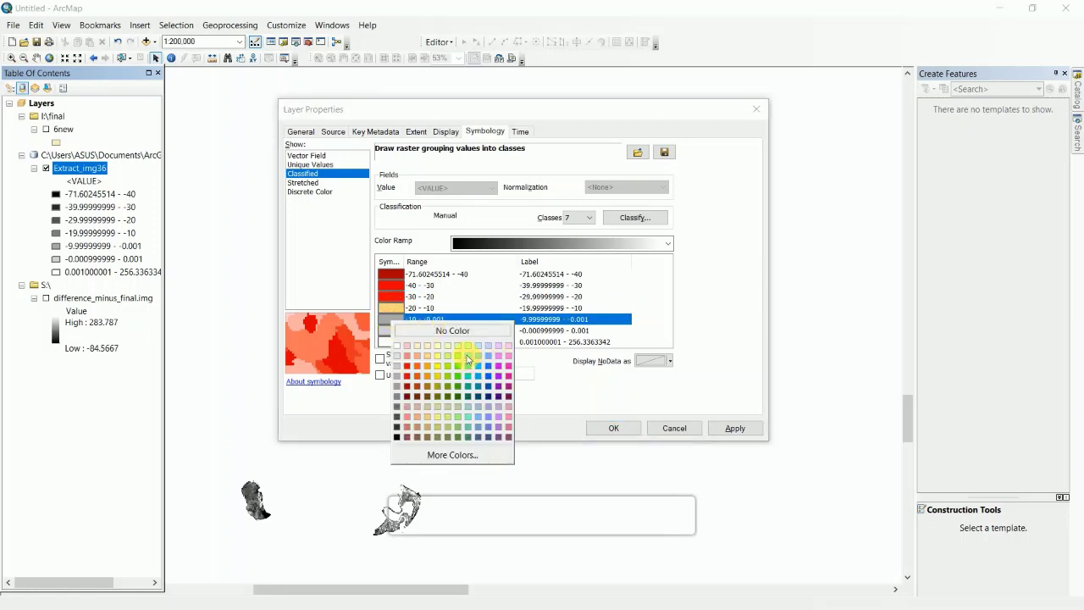
left_click(457, 356)
left_click(391, 330)
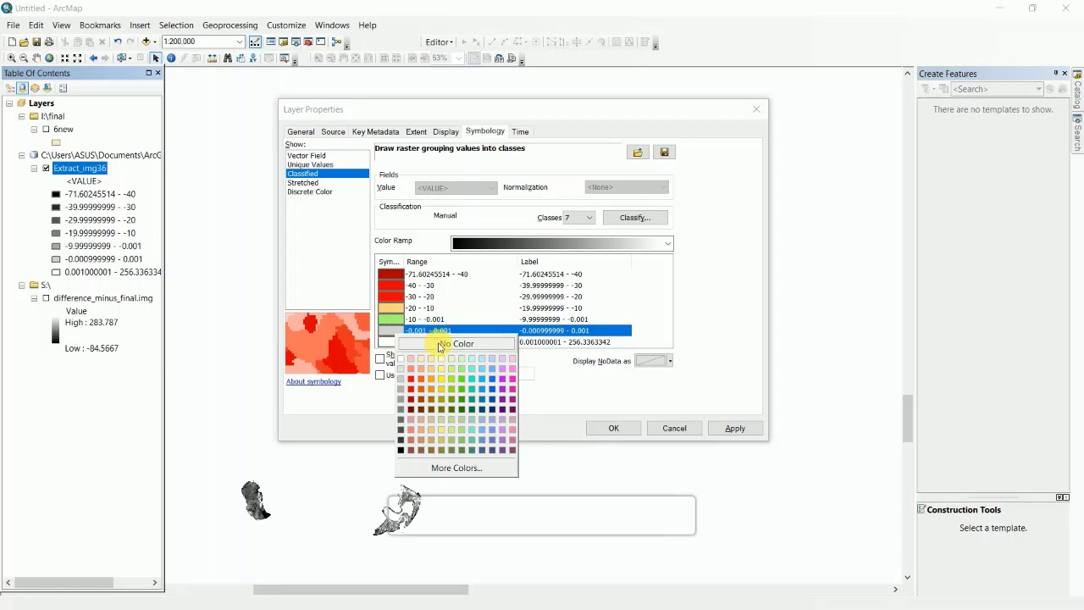
left_click(439, 345)
left_click(391, 341)
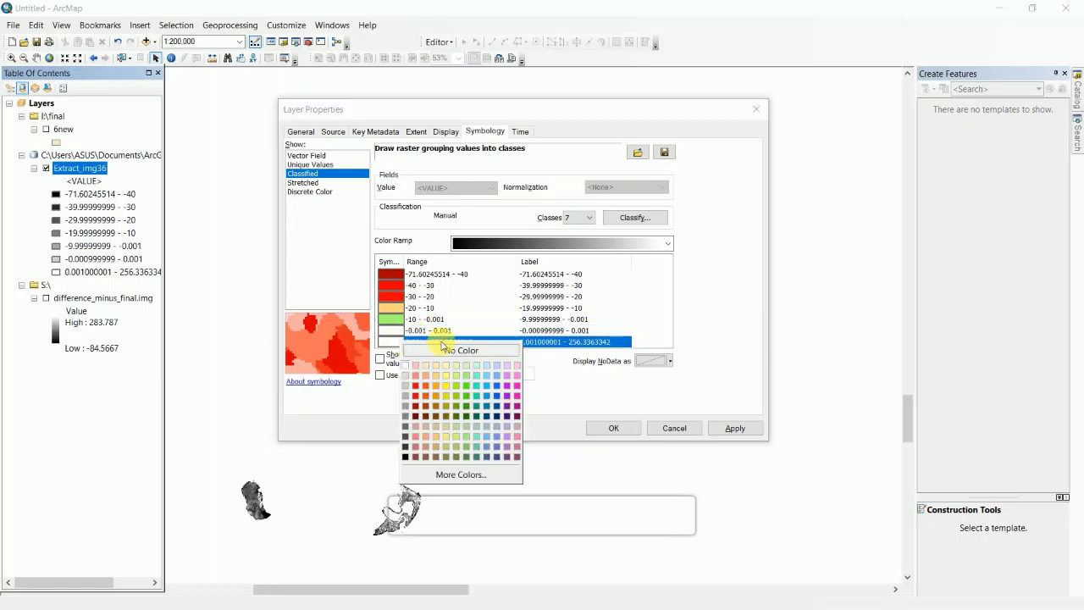
left_click(464, 385)
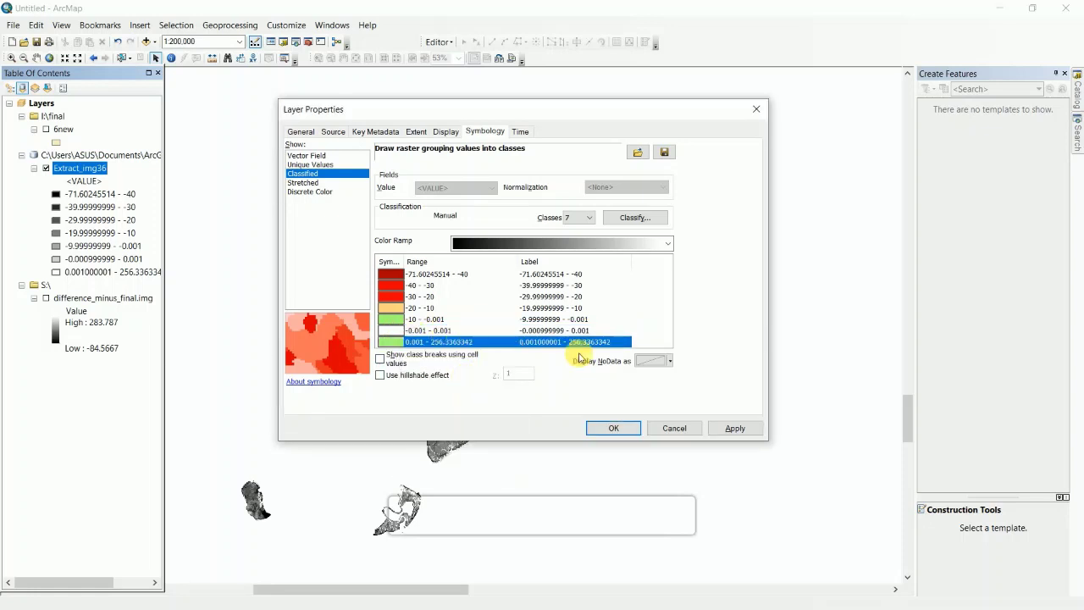
left_click(735, 428)
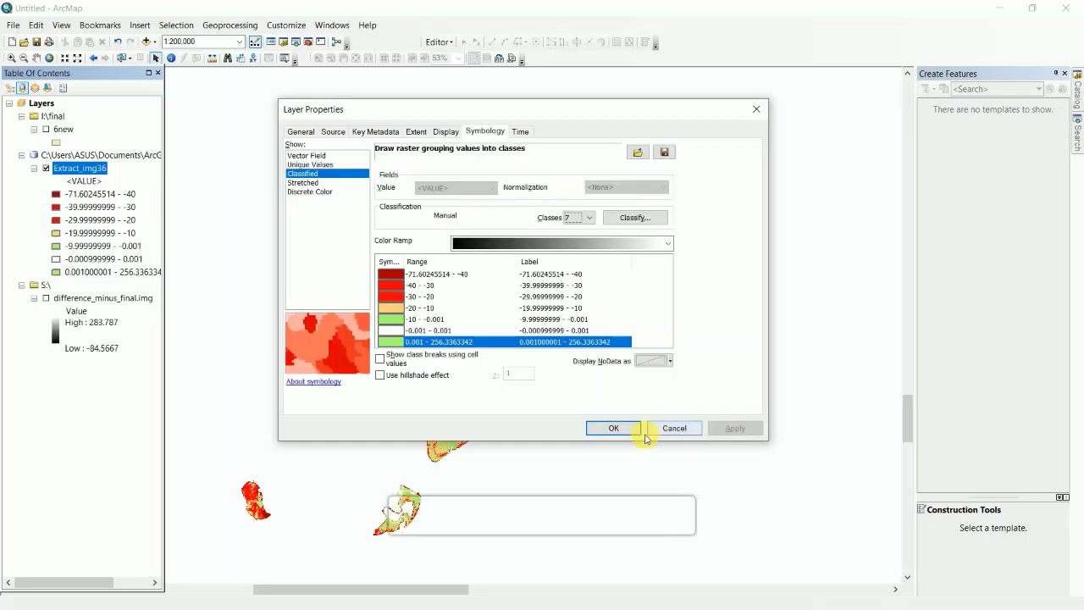
Close Layer Properties and review the -40 to -30 class in the Extract_img36 legend
left_click(613, 427)
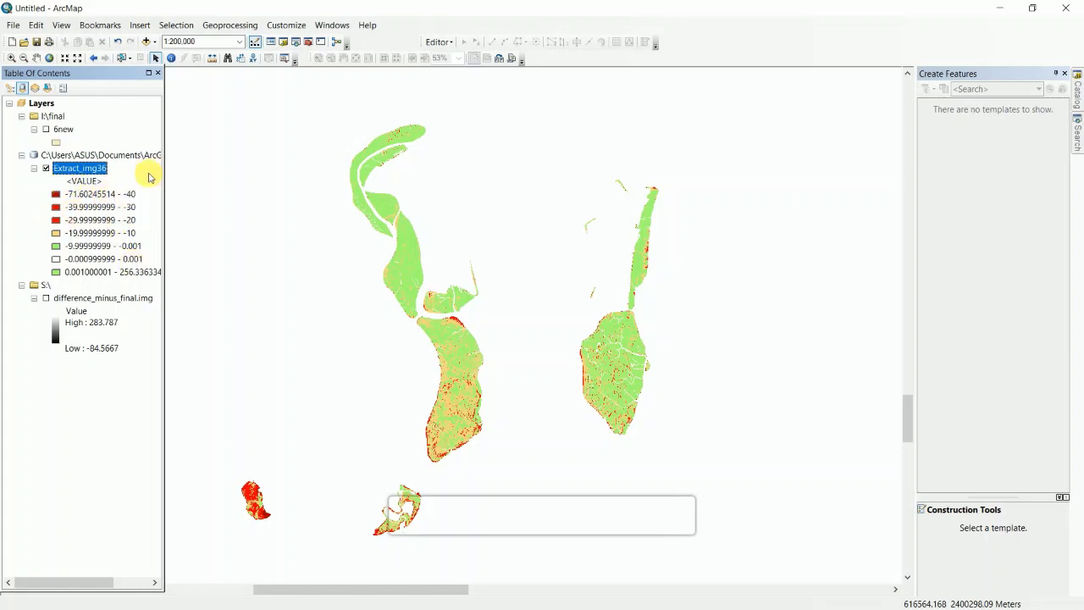
left_click(91, 194)
left_click(89, 207)
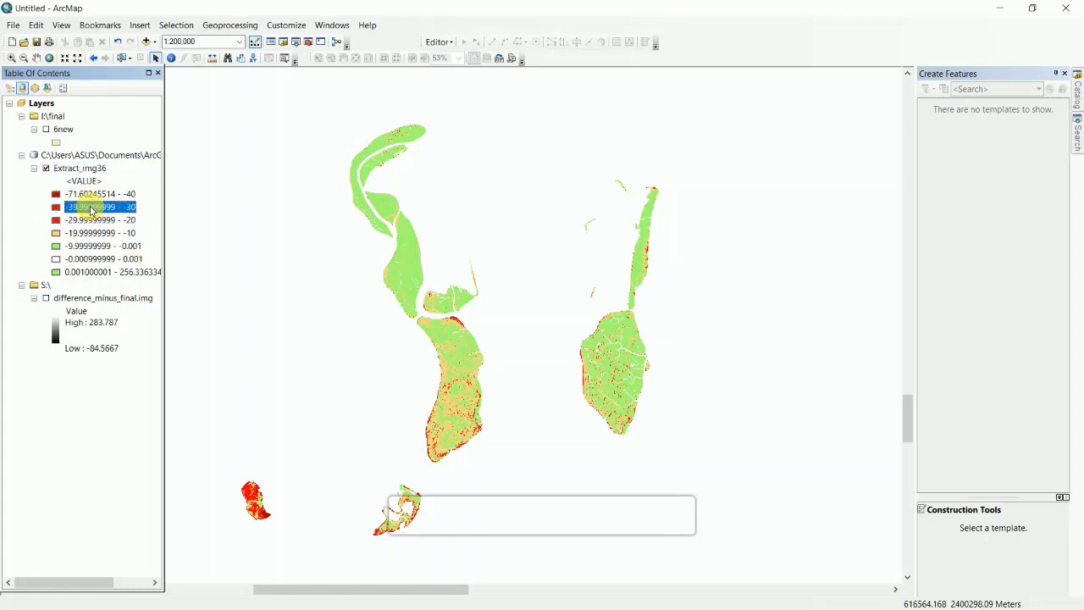